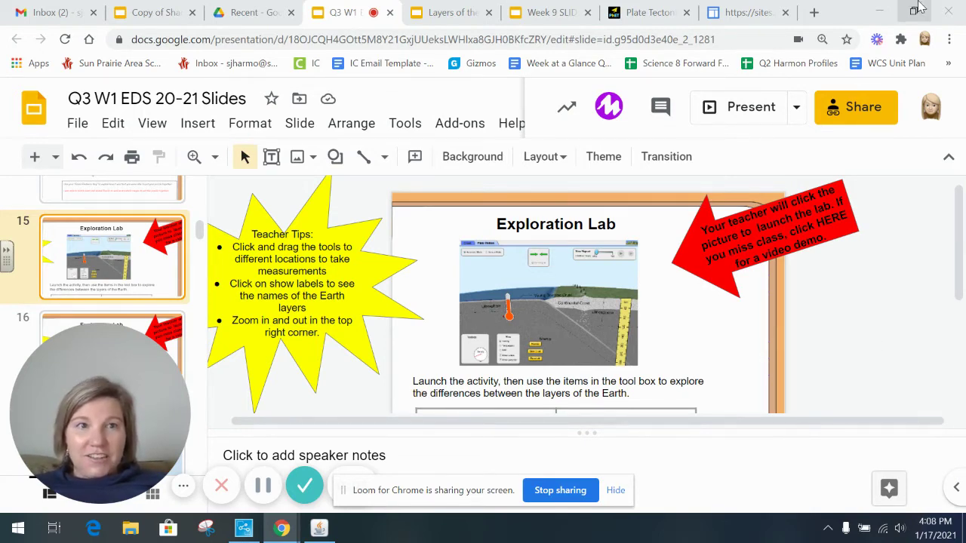
- Restore down the maximized Chrome window so the Plate Tectonics simulation behind it shows
click(914, 12)
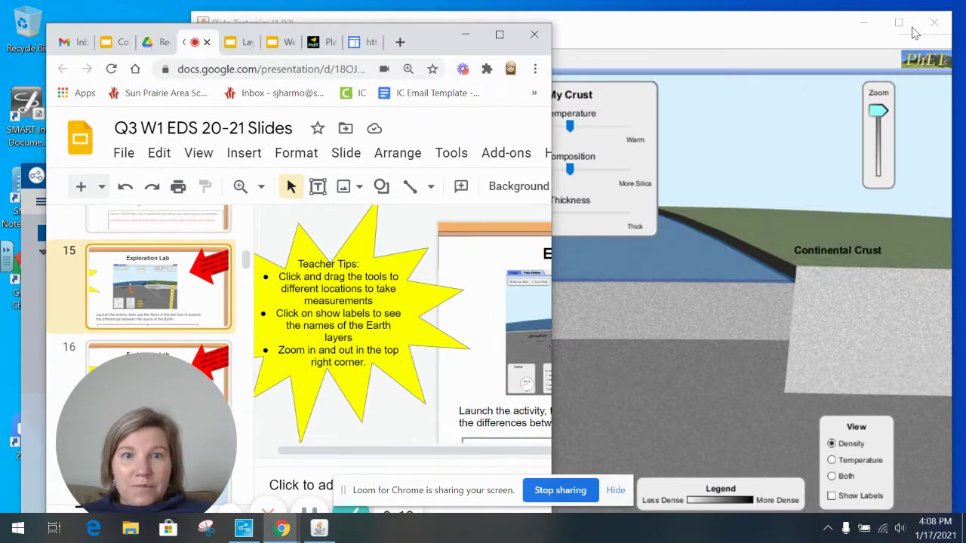
- Bring the Plate Tectonics window forward and maximize it, checking the Zoom slider
click(669, 26)
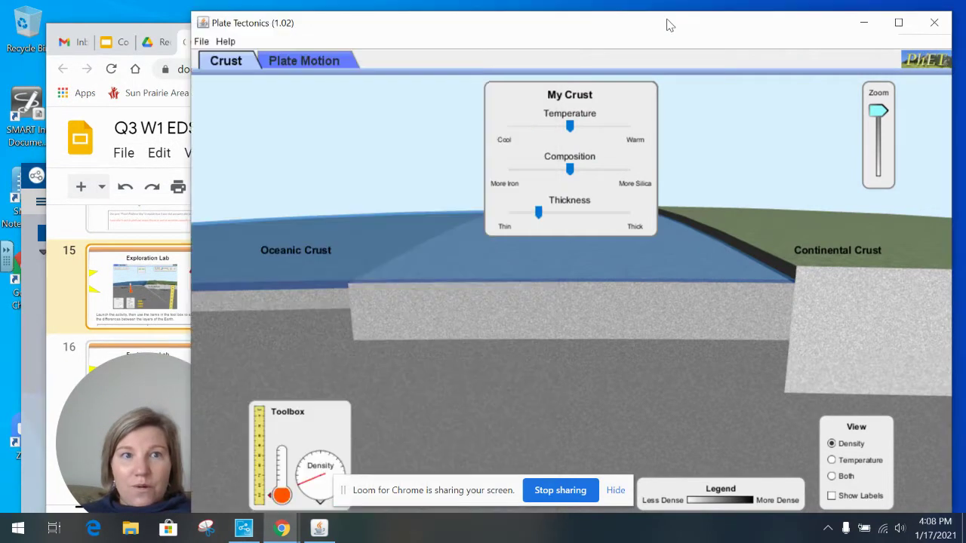
click(899, 22)
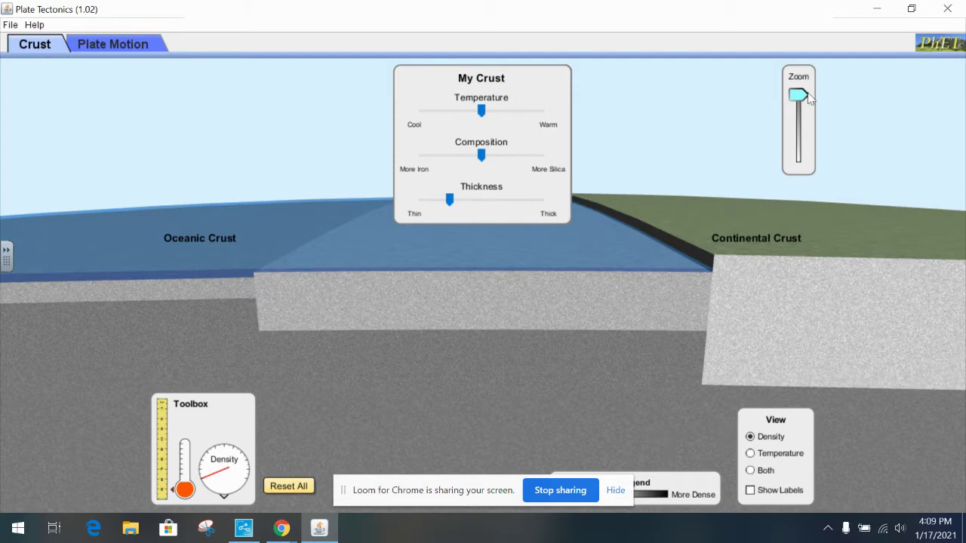
mouse_move(800, 96)
mouse_down()
mouse_move(804, 179)
mouse_move(807, 85)
mouse_up()
- Try Temperature and Density shading, settle on Both, and turn on Show Labels
click(751, 454)
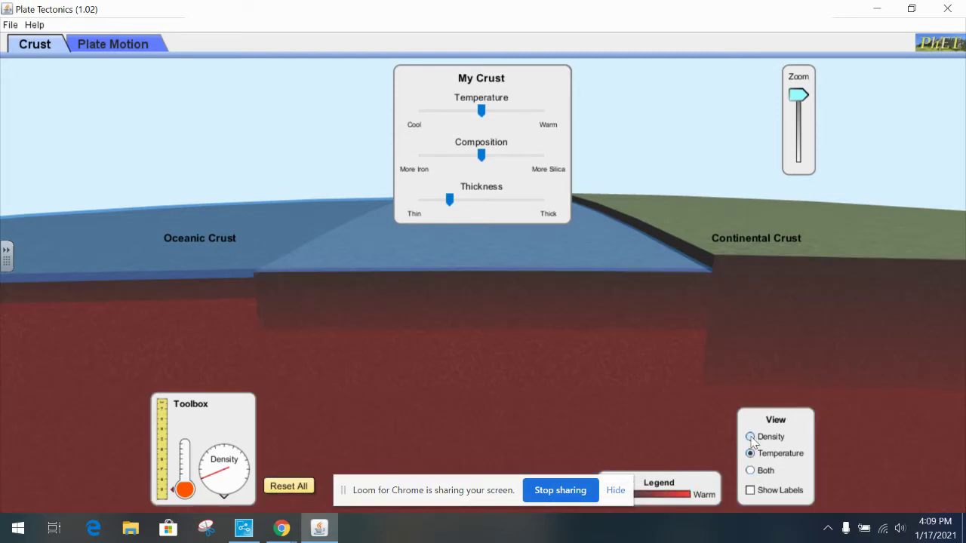
click(751, 437)
click(751, 471)
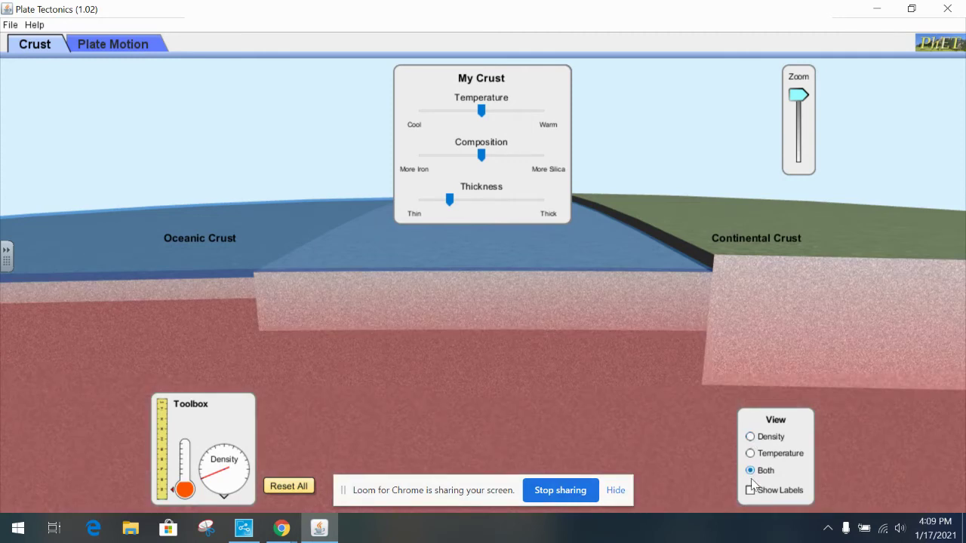
click(750, 492)
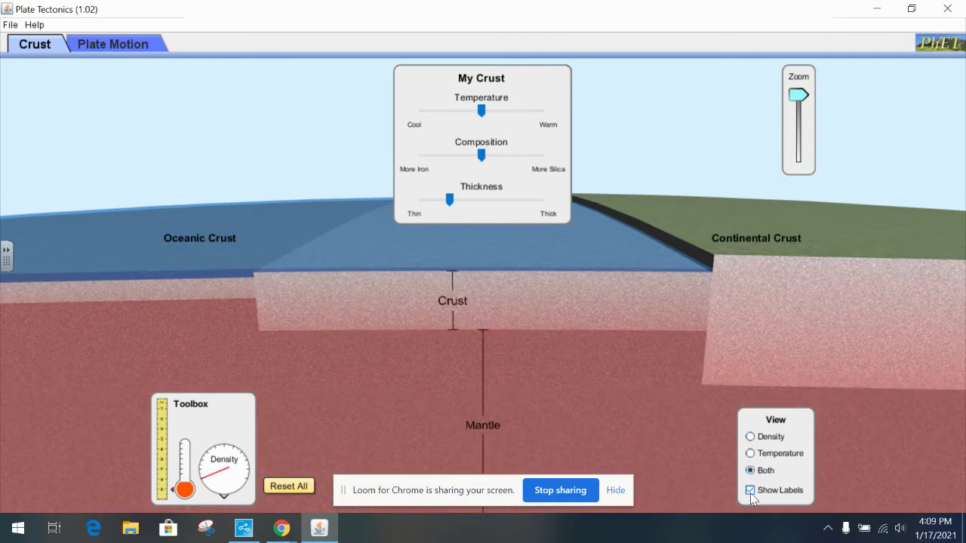
- In Density view, make my crust thicker, more iron-rich and cooler, then measure its density
click(752, 437)
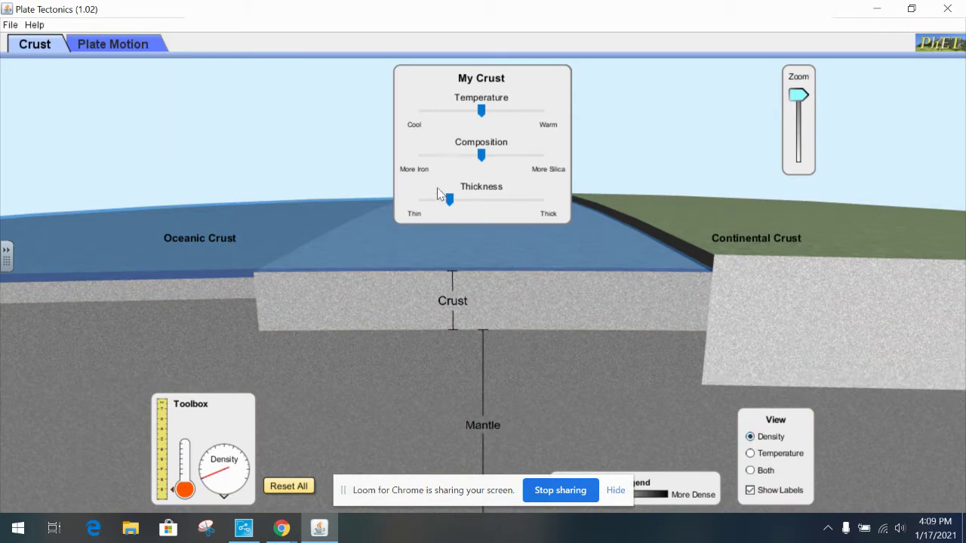
drag(449, 199, 475, 203)
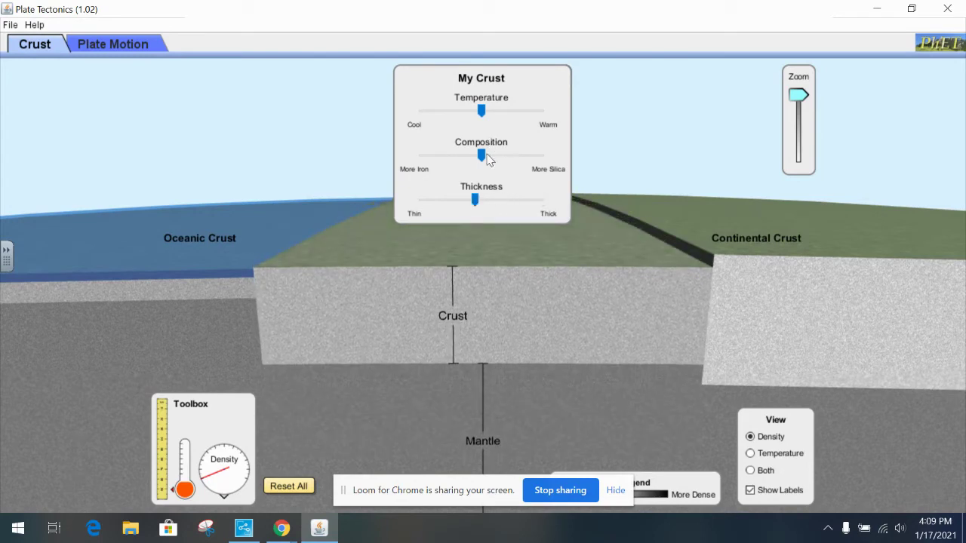
mouse_move(481, 155)
mouse_down()
mouse_move(413, 159)
mouse_move(544, 155)
mouse_move(474, 159)
mouse_up()
mouse_move(481, 111)
mouse_down()
mouse_move(420, 113)
mouse_move(558, 109)
mouse_move(474, 114)
mouse_up()
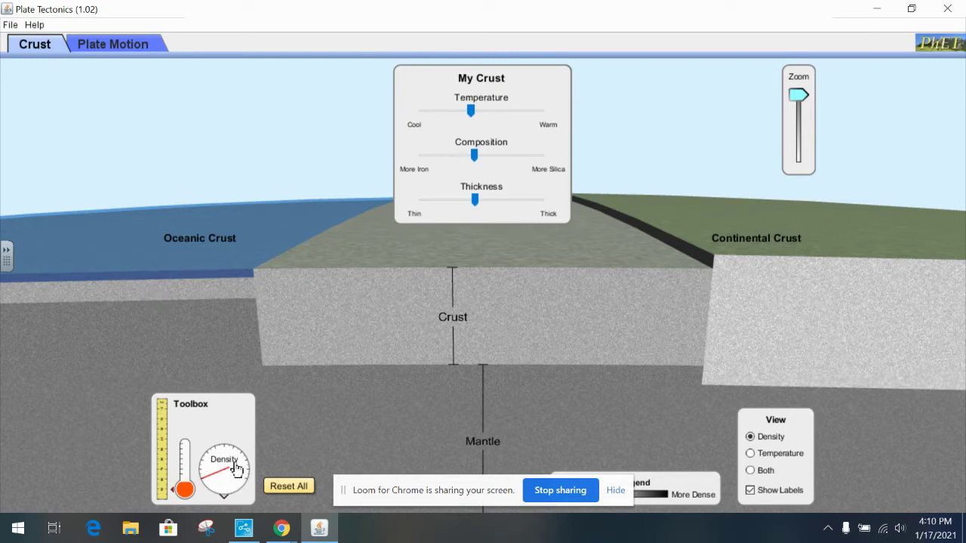
drag(236, 469, 755, 314)
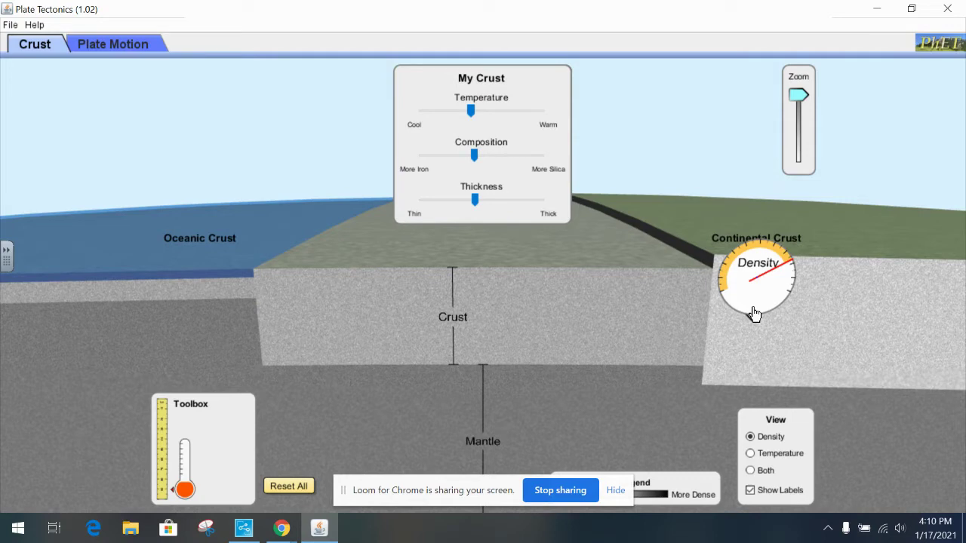
drag(755, 314, 219, 460)
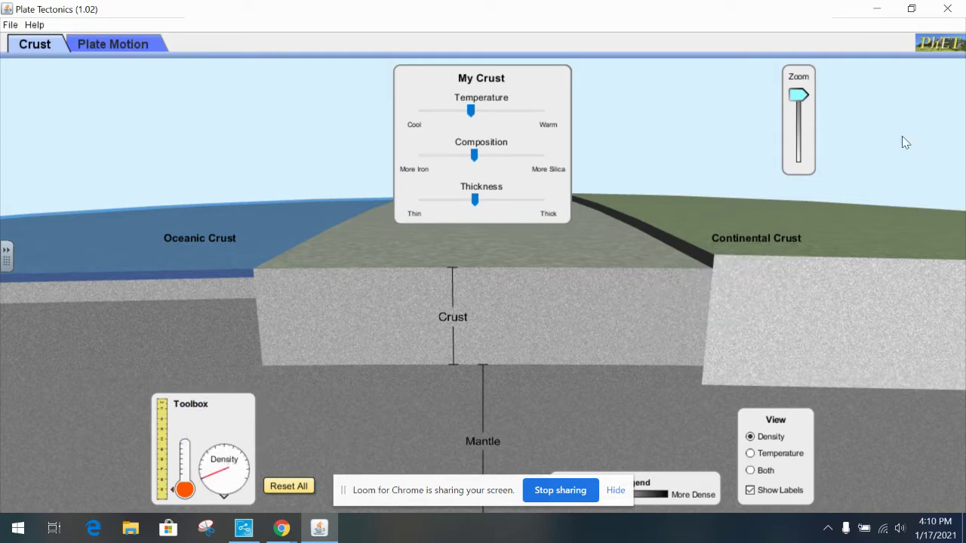
- Zoom out to the whole Earth and probe the mantle and core with the density meter and thermometer
drag(798, 96, 807, 194)
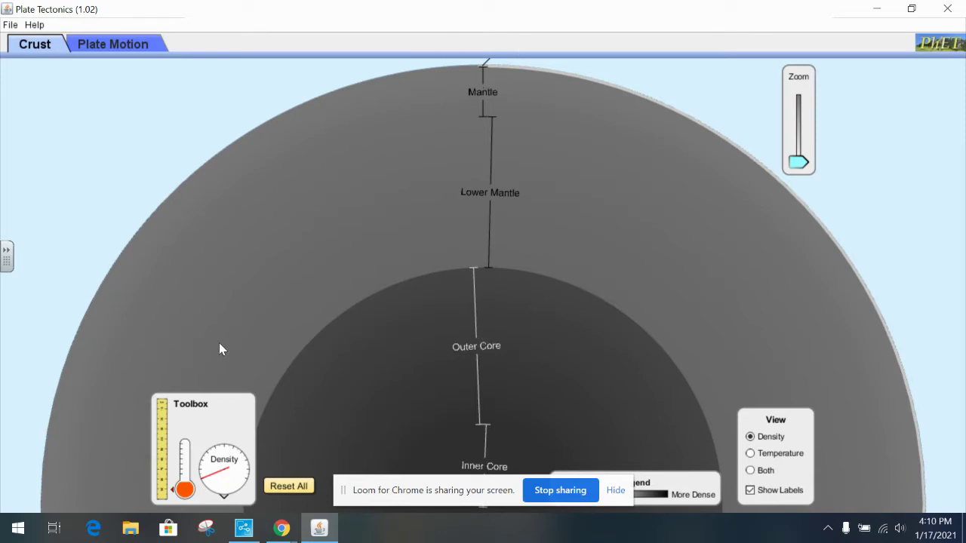
drag(224, 474, 532, 473)
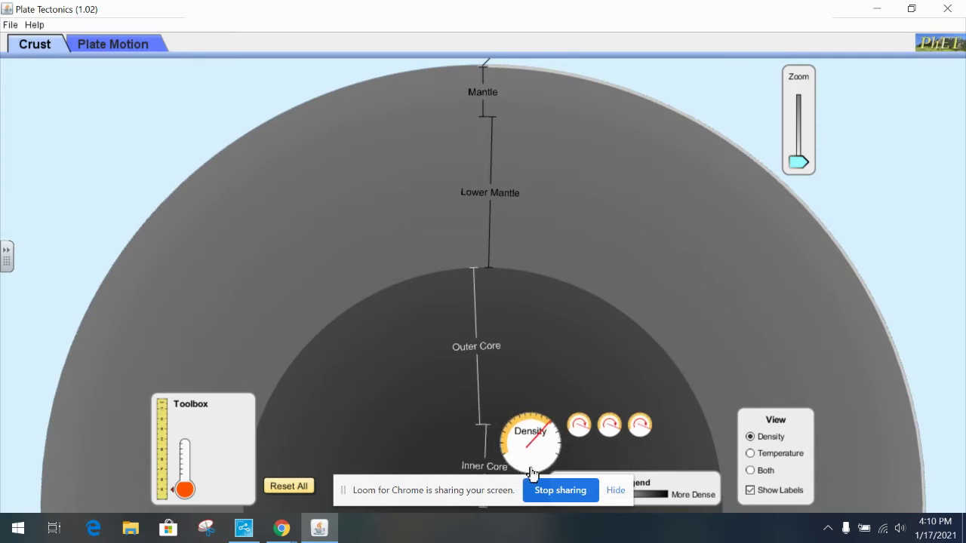
mouse_move(532, 473)
mouse_down()
mouse_move(519, 478)
mouse_move(495, 463)
mouse_move(179, 460)
mouse_move(234, 461)
mouse_move(193, 452)
mouse_move(493, 253)
mouse_move(521, 125)
mouse_move(528, 184)
mouse_move(516, 298)
mouse_move(517, 465)
mouse_up()
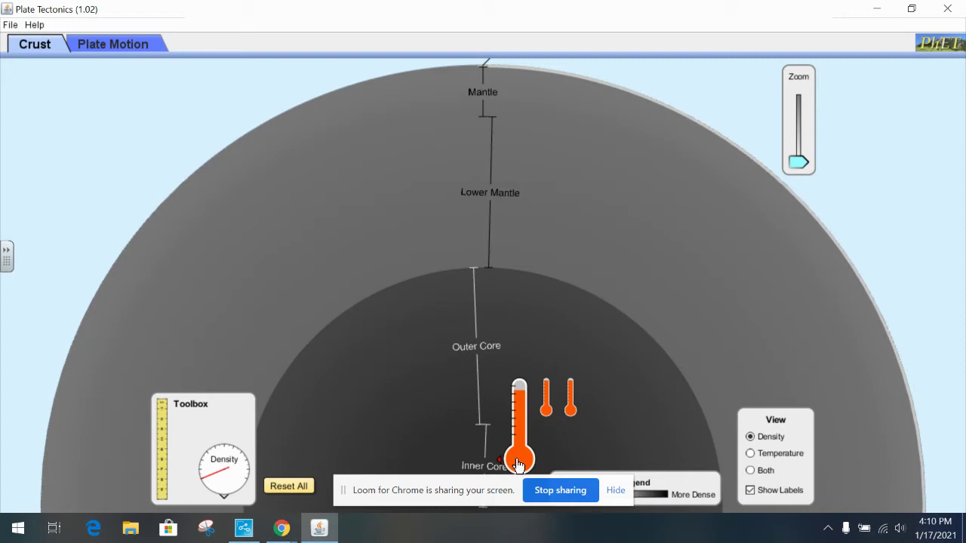
drag(518, 466, 182, 465)
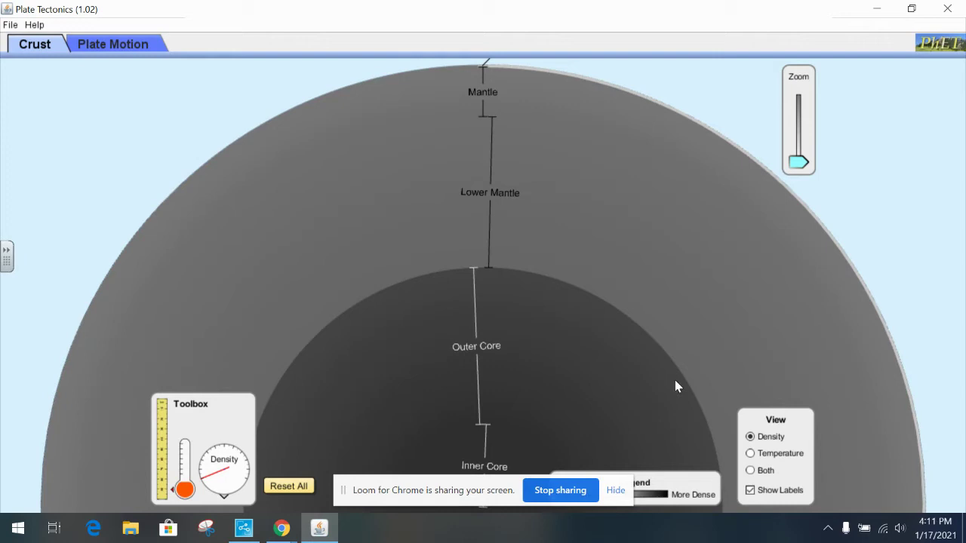
- Switch the View to Temperature so the interior glows red toward the core
click(750, 454)
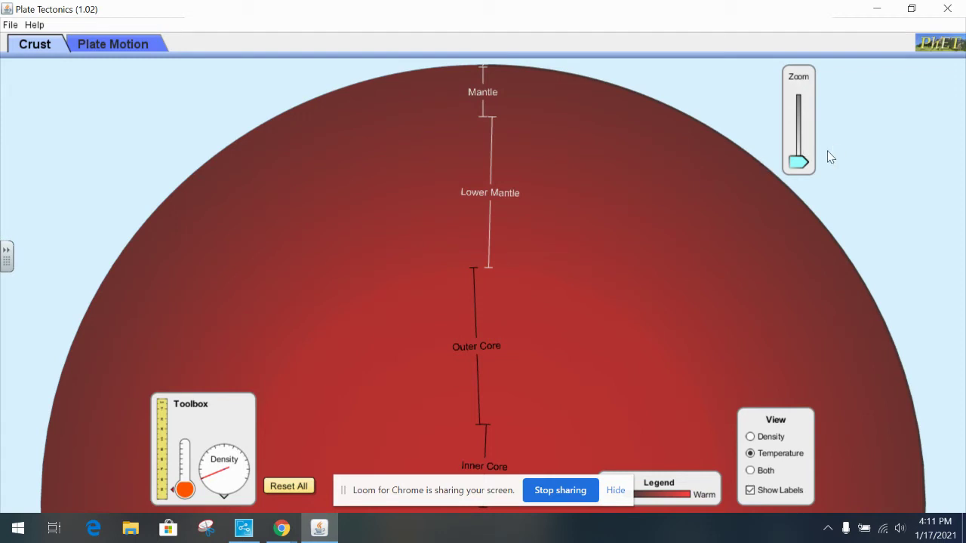
- Zoom back in on the crust, reset the simulation, and stand the ruler over the oceanic crust
drag(800, 163, 809, 83)
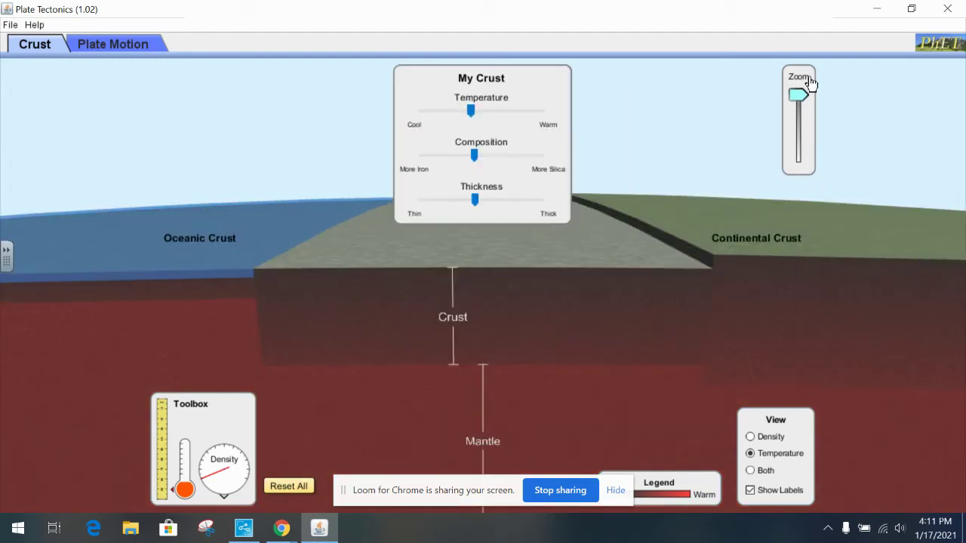
click(302, 489)
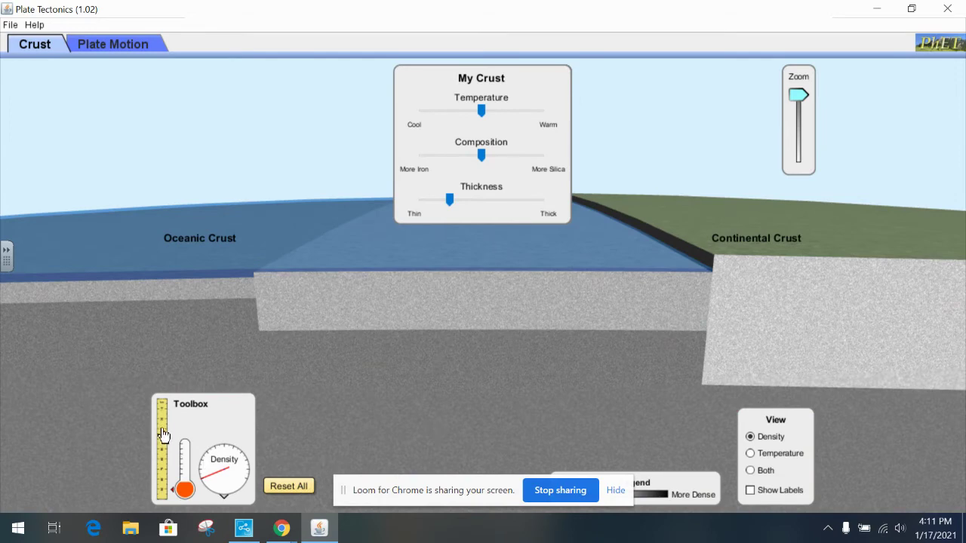
drag(162, 446, 169, 427)
- Sweep My Crust composition from iron-rich to silica-rich, leaving it midway between them
drag(484, 156, 406, 168)
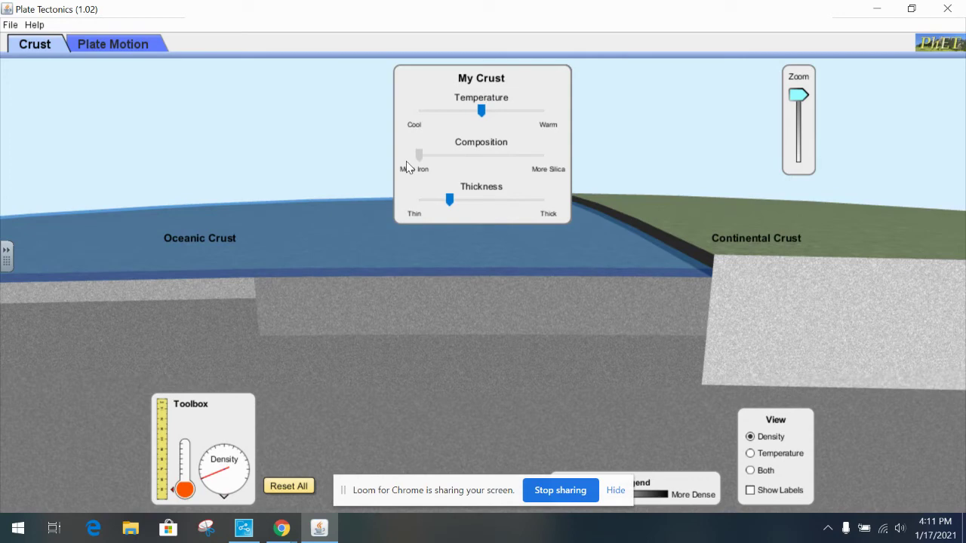
drag(406, 167, 406, 167)
drag(421, 156, 520, 160)
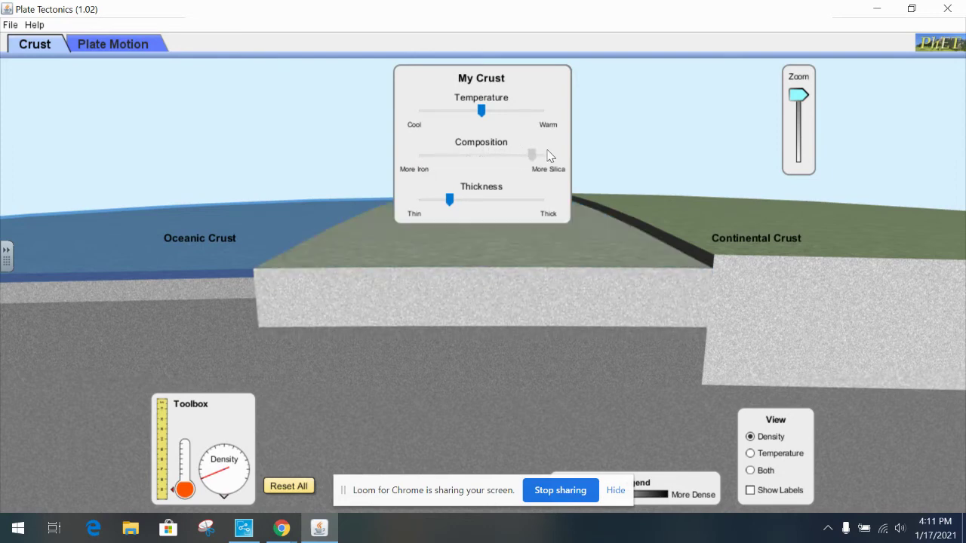
drag(547, 151, 559, 149)
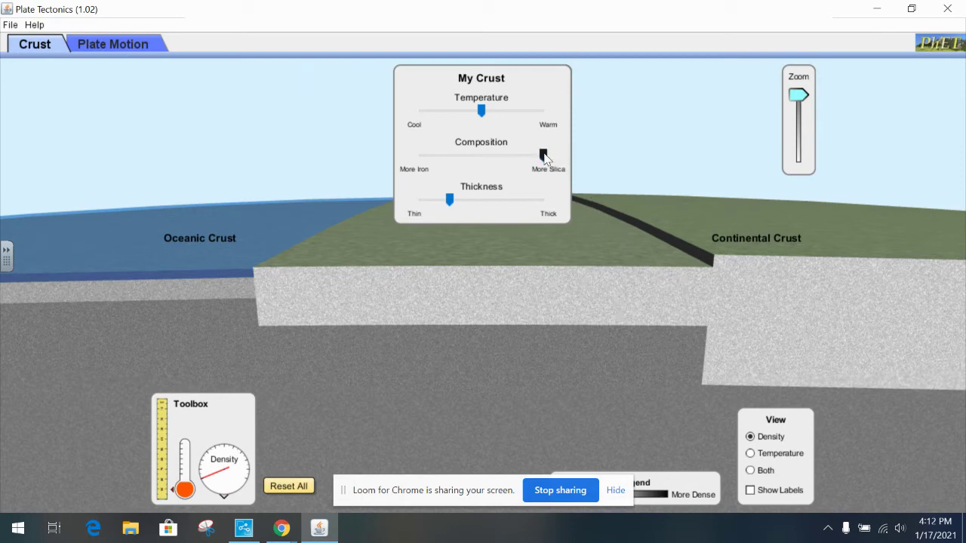
drag(545, 157, 483, 157)
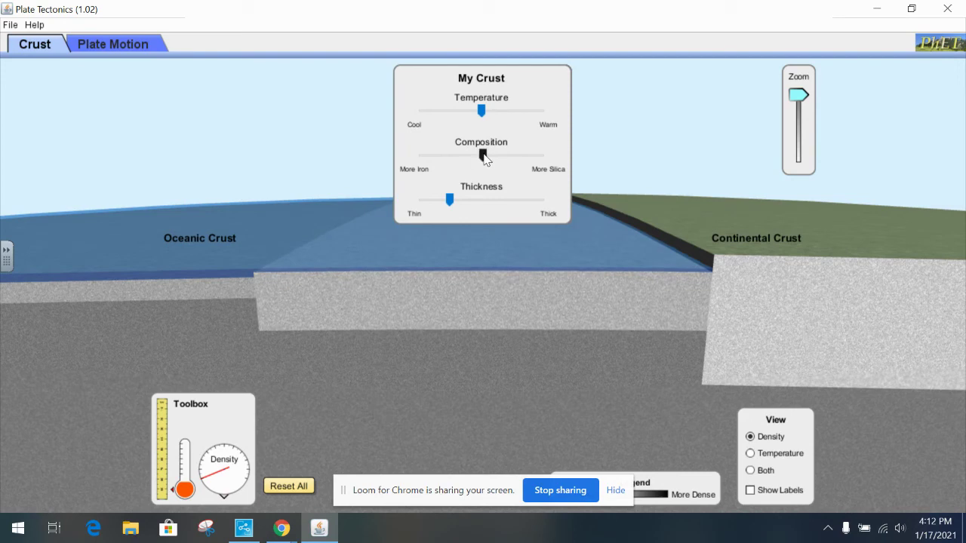
- In Plate Motion, drive old oceanic crust into continental crust for 50 million years
click(113, 45)
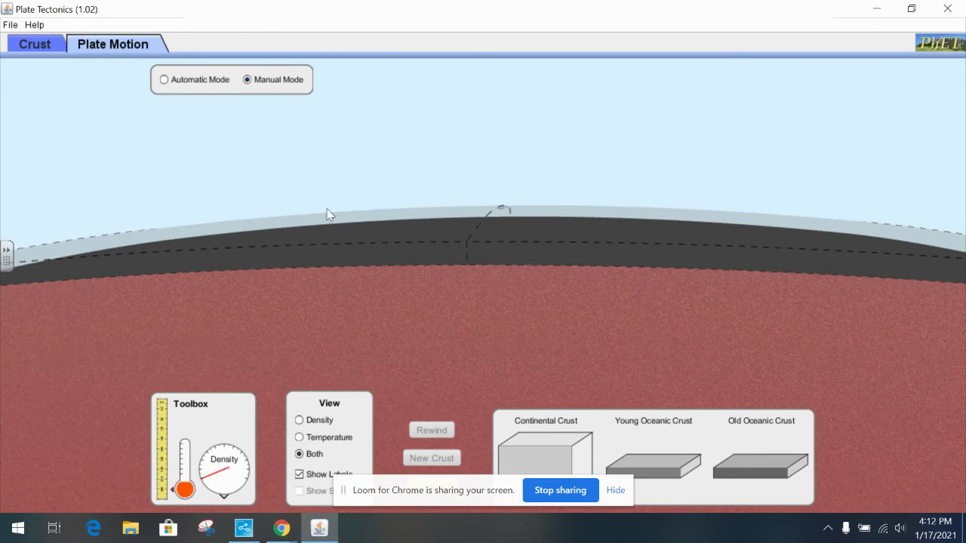
drag(563, 459, 603, 227)
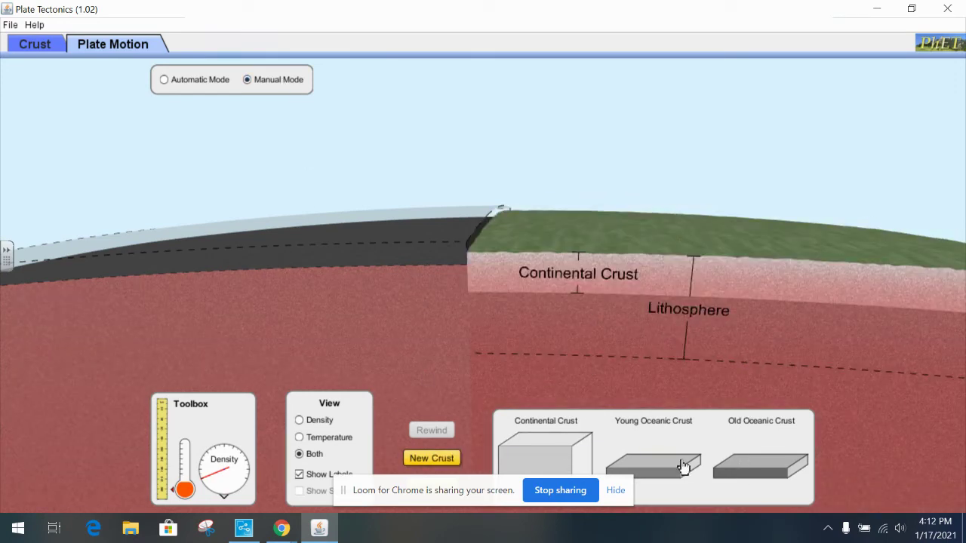
drag(760, 466, 414, 231)
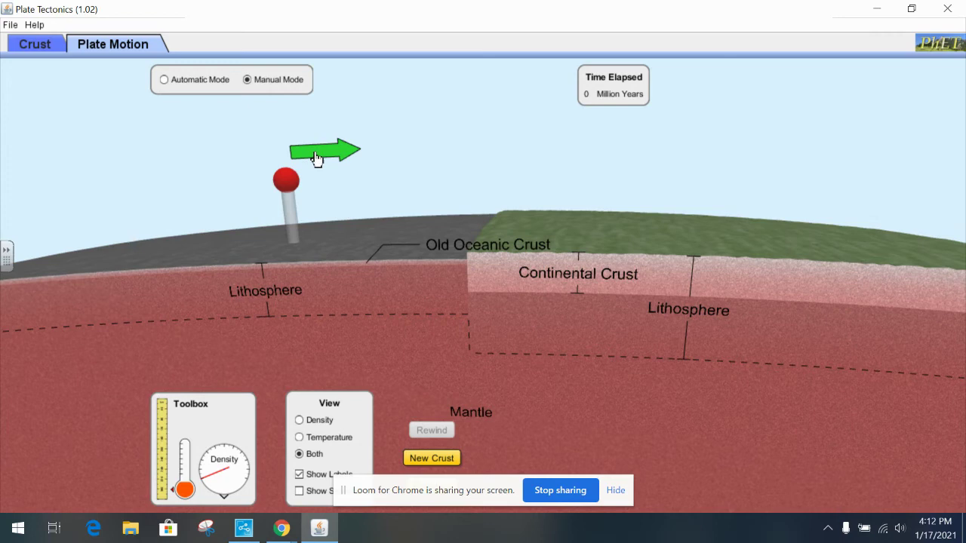
drag(310, 159, 607, 177)
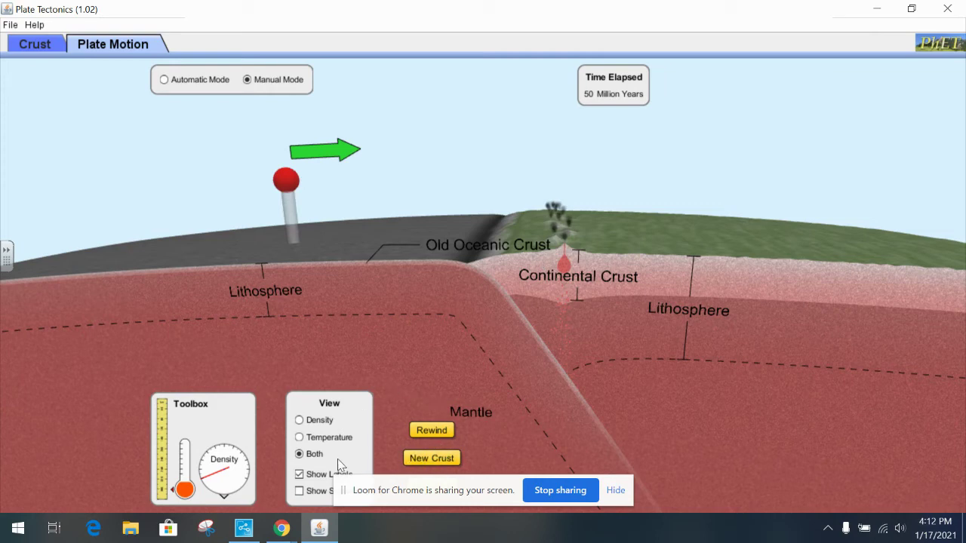
- Push young oceanic crust (left) under continental crust (right) for 50 million years, then clear the plates
click(427, 460)
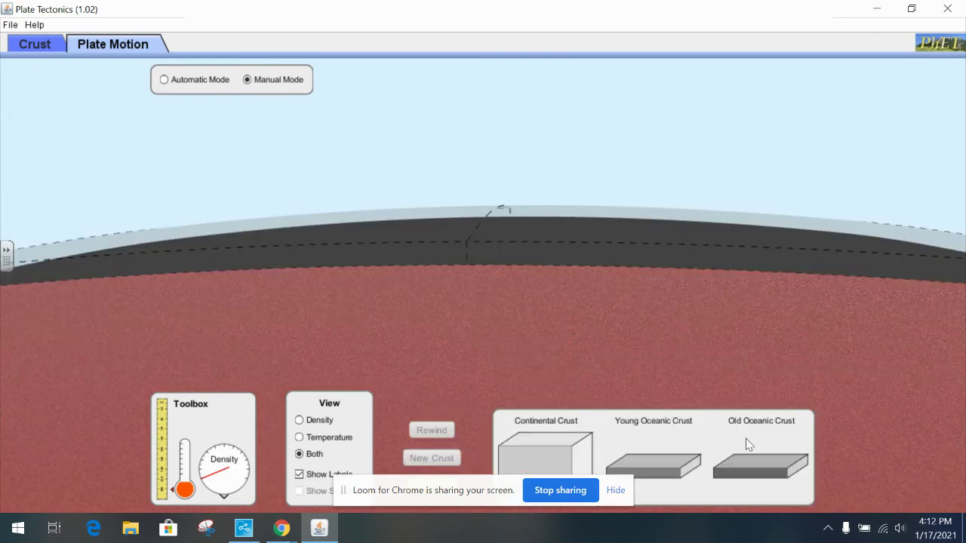
drag(672, 472, 451, 230)
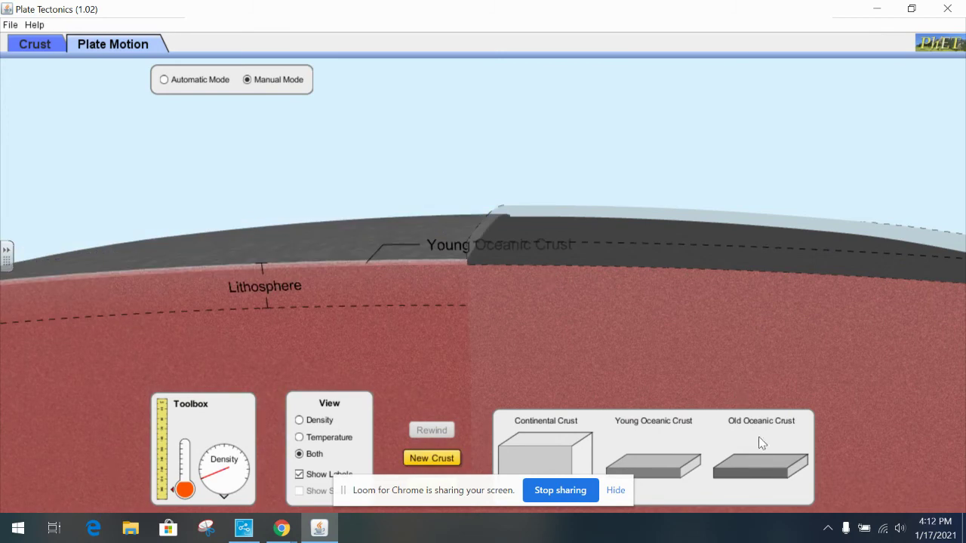
drag(759, 474, 742, 431)
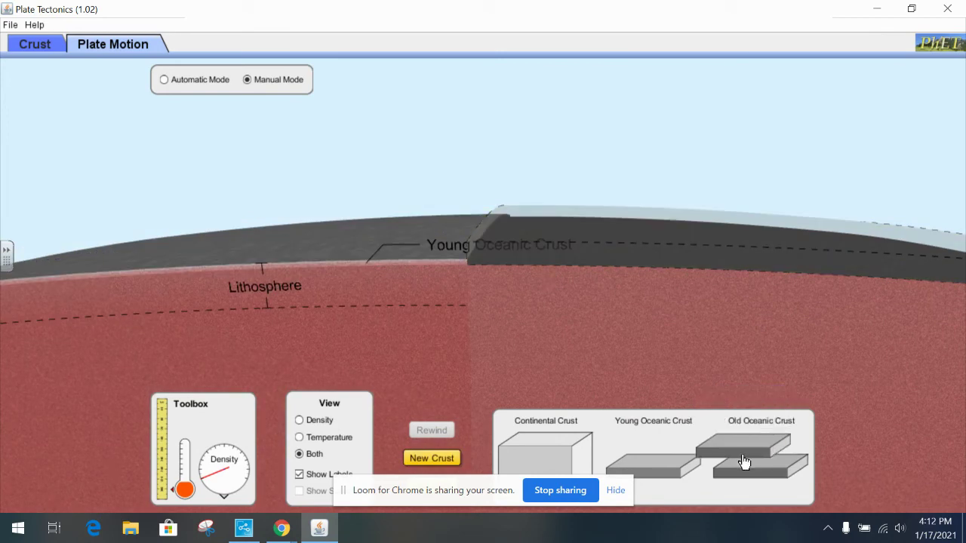
drag(545, 453, 543, 234)
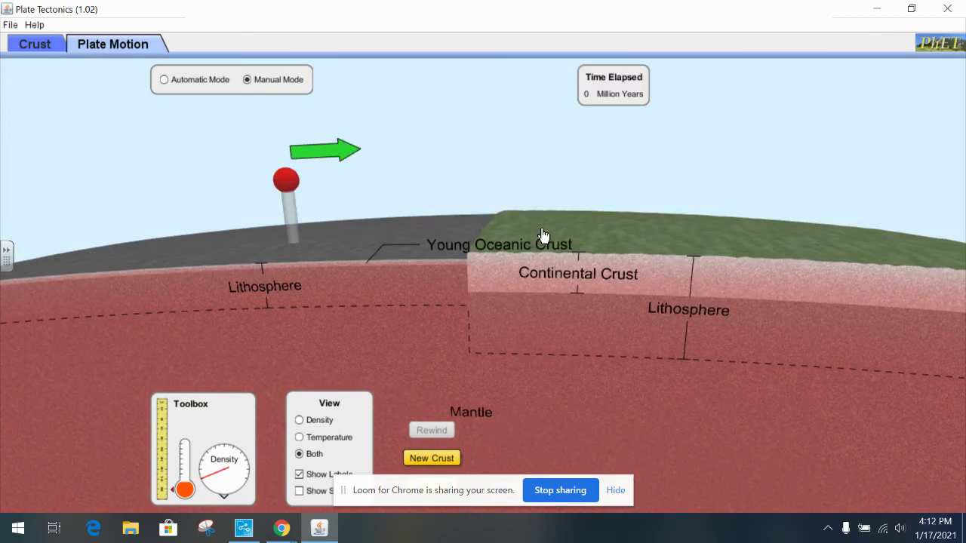
drag(295, 188, 566, 208)
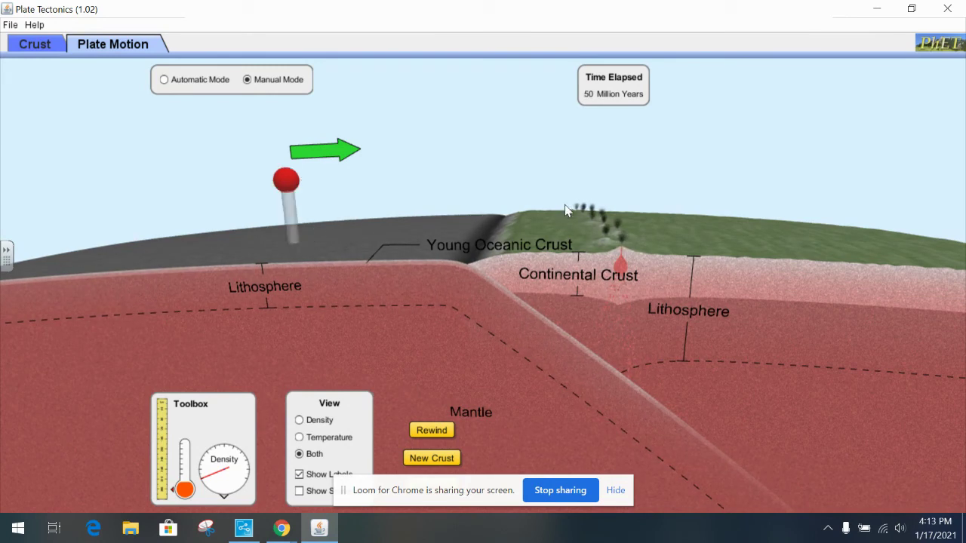
click(438, 462)
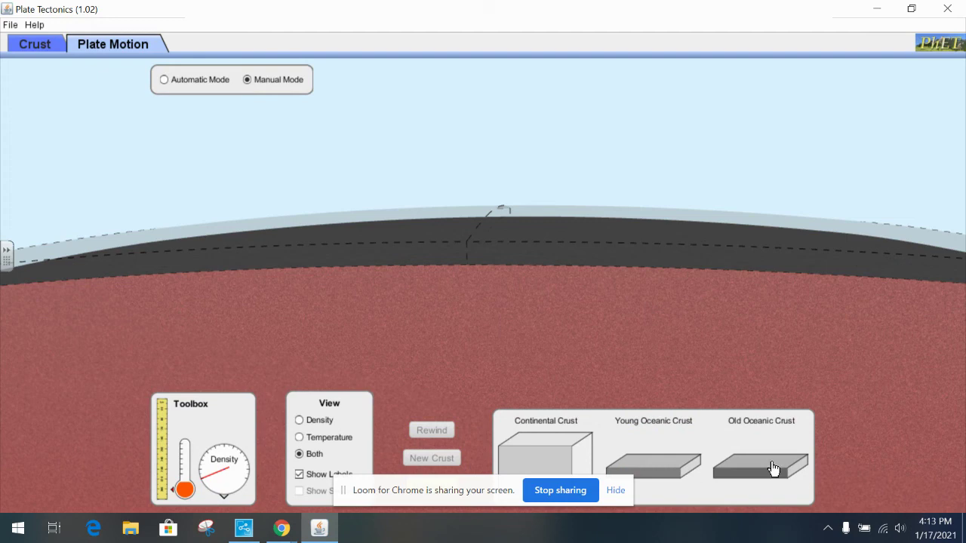
- Place old oceanic crust left and young oceanic right, clear the plates, and restore down the window
drag(773, 469, 423, 253)
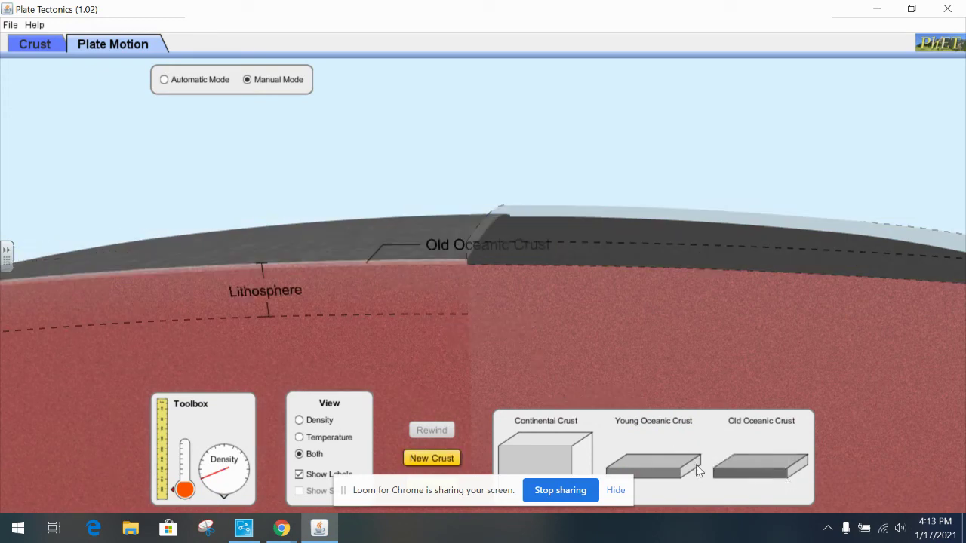
drag(657, 468, 617, 247)
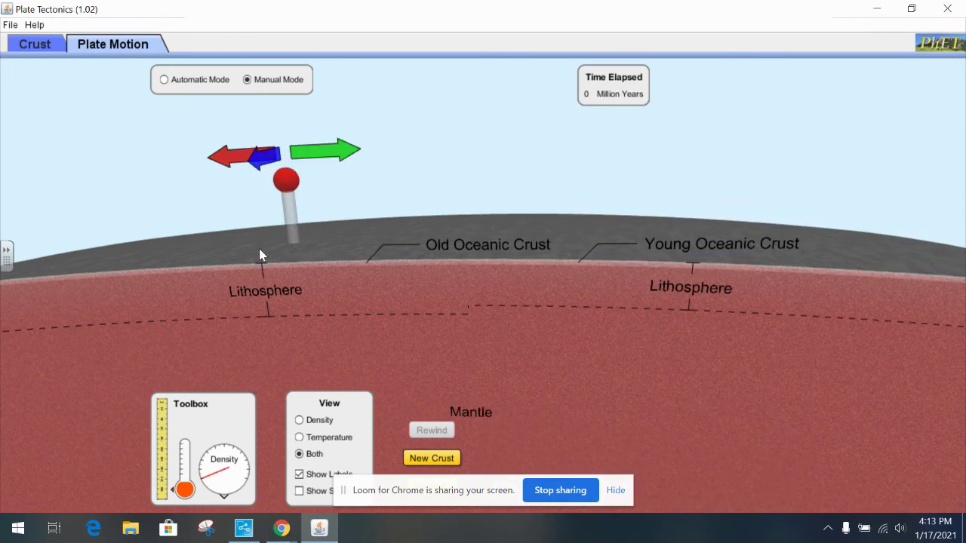
click(442, 457)
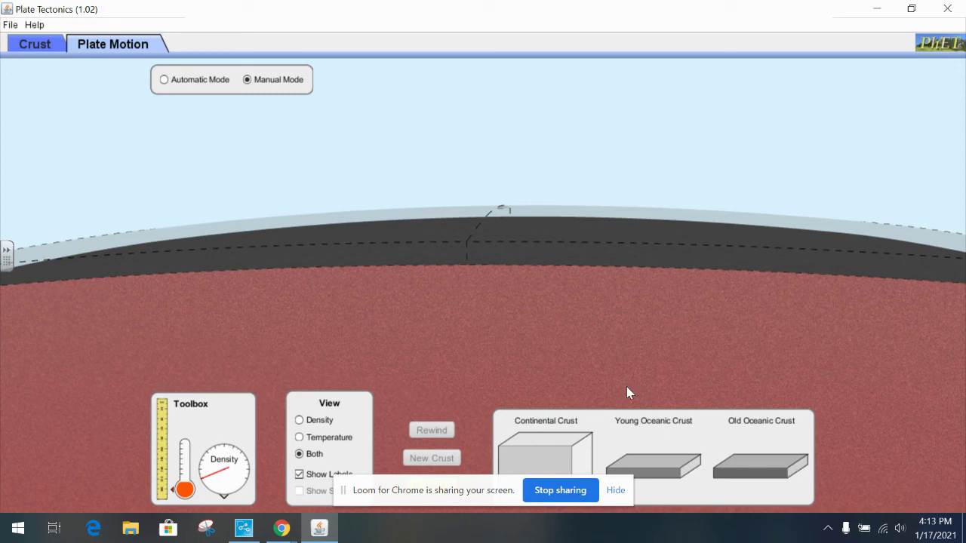
click(912, 13)
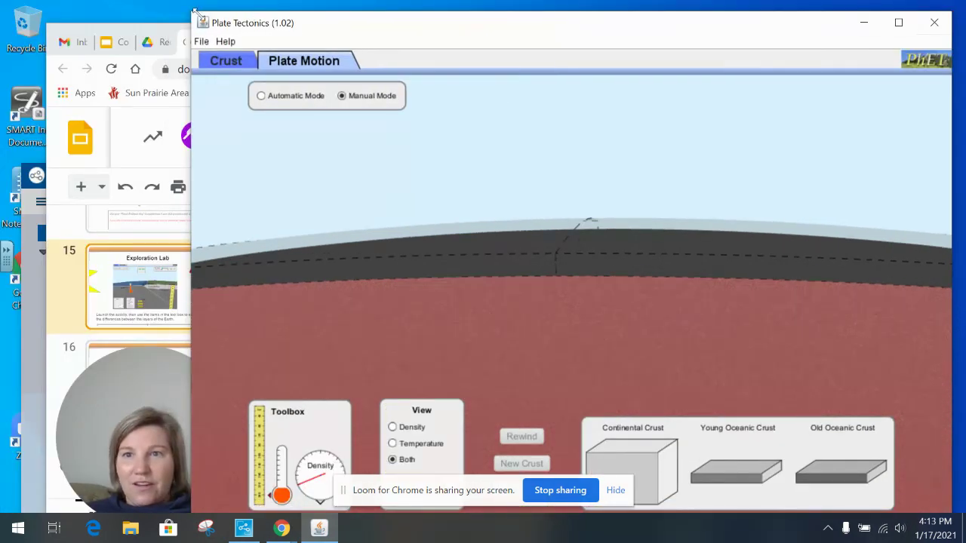
- Bring the Chrome window forward and maximize it, showing slide 15 'Exploration Lab'
click(168, 37)
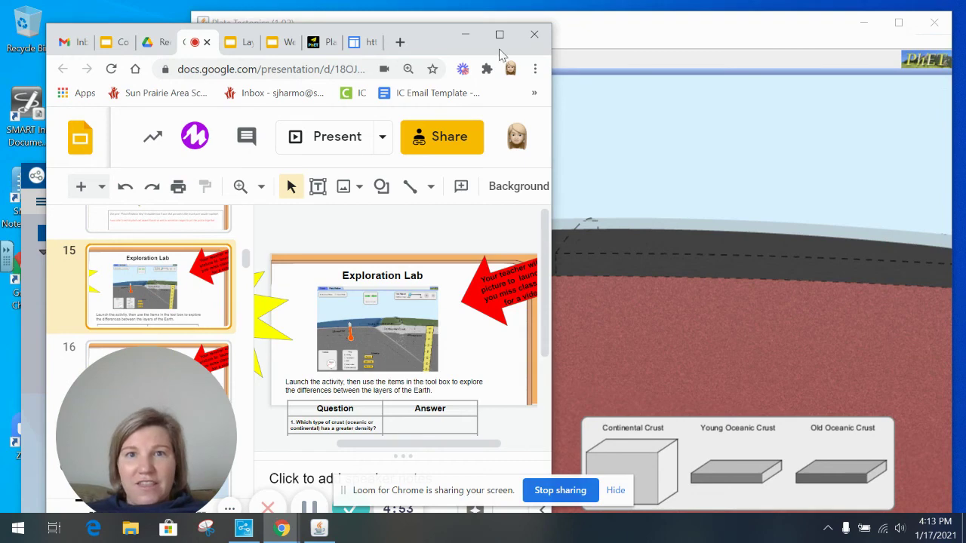
click(500, 35)
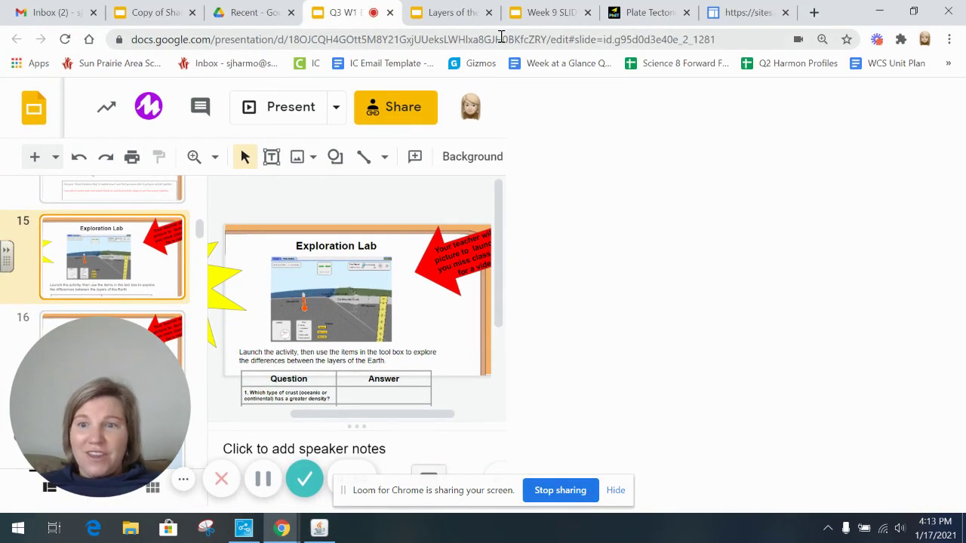